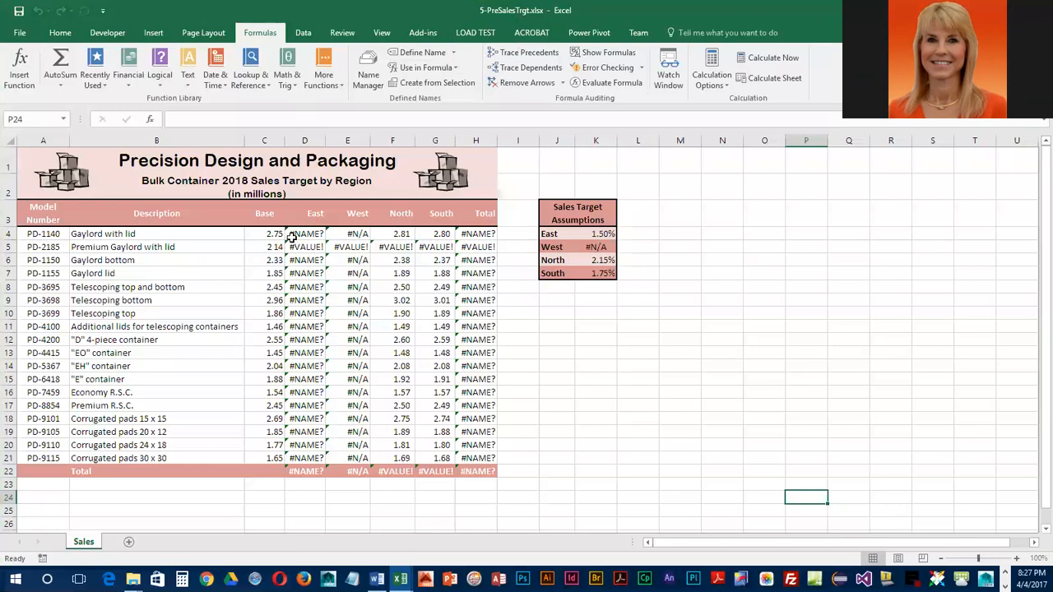
Inspect the row 4 formulas under East and West, and trace the source of the error in cell E4.
click(307, 234)
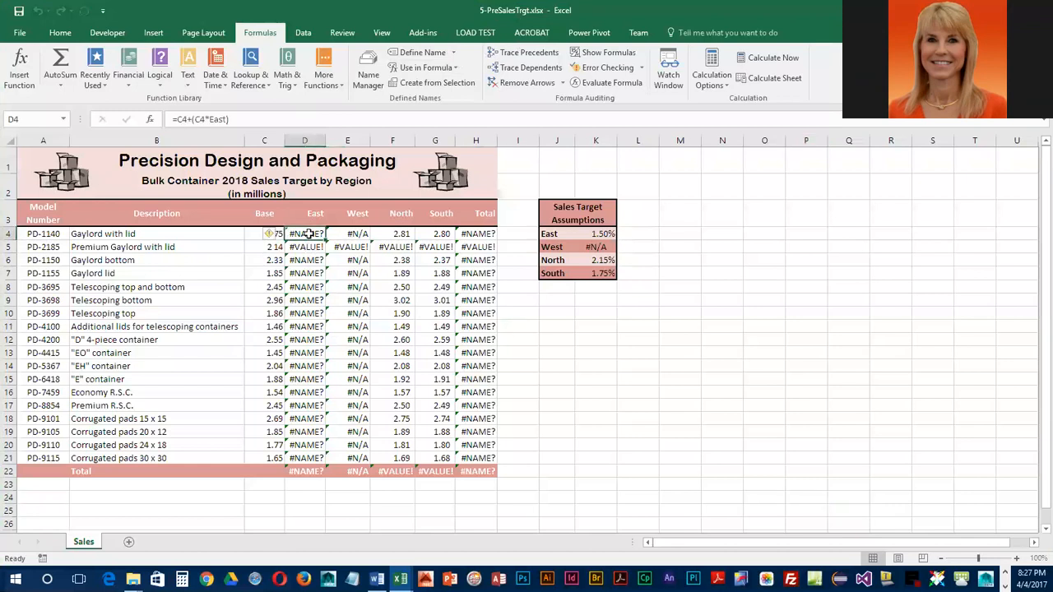
click(354, 234)
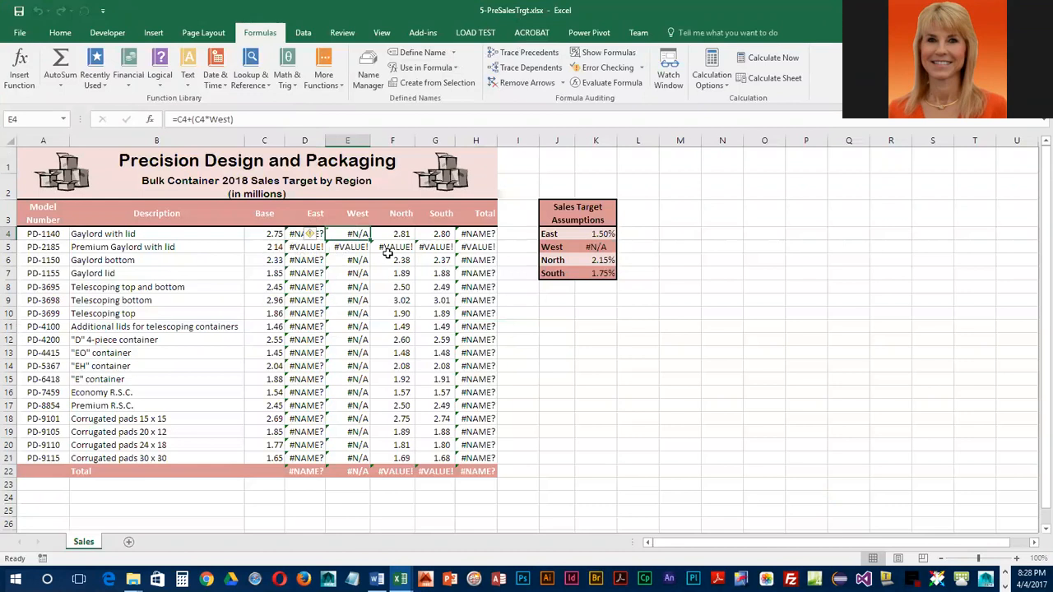
mouse_move(320, 235)
click(640, 71)
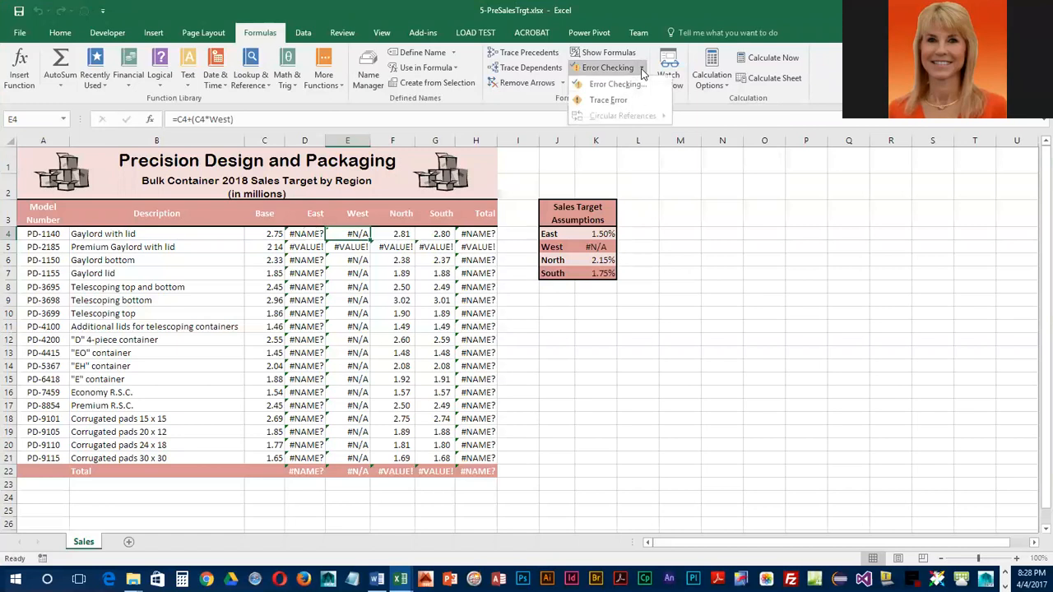
click(607, 99)
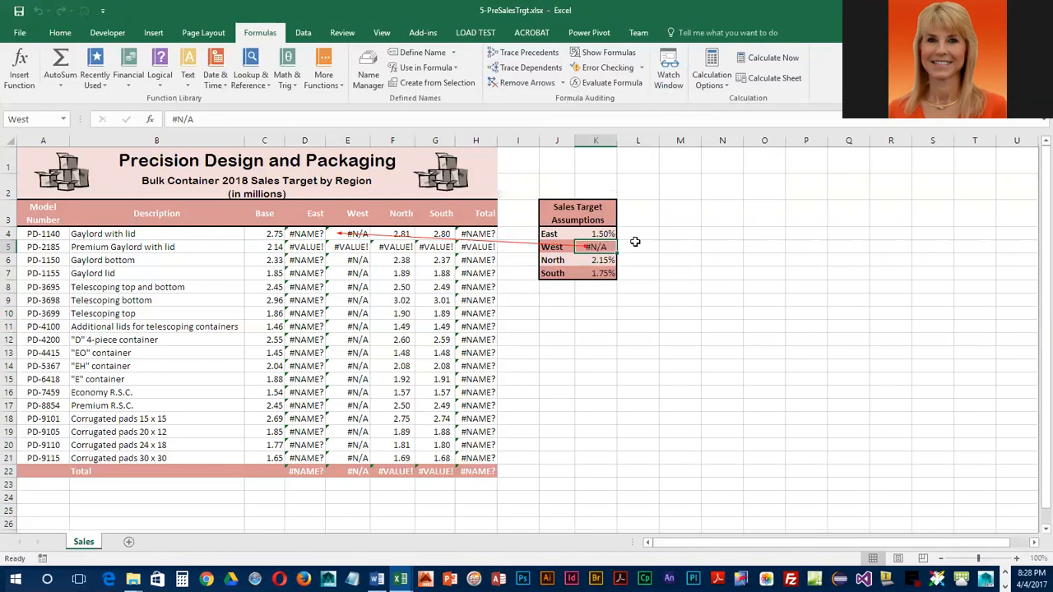
Set the West sales target assumption in K5 to 1.25 and remove the tracer arrows.
text(1.25)
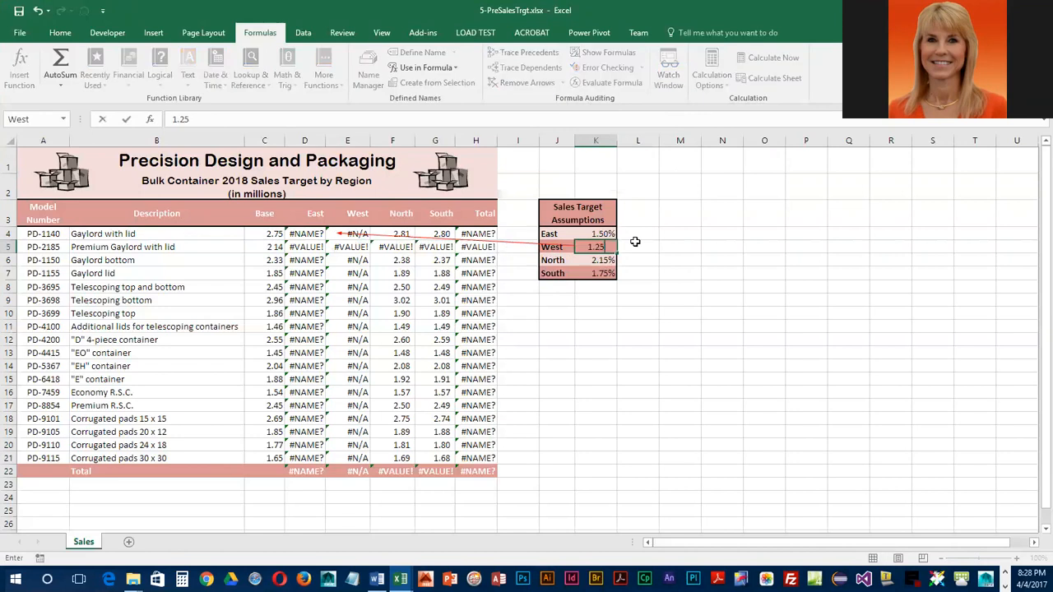
key(Return)
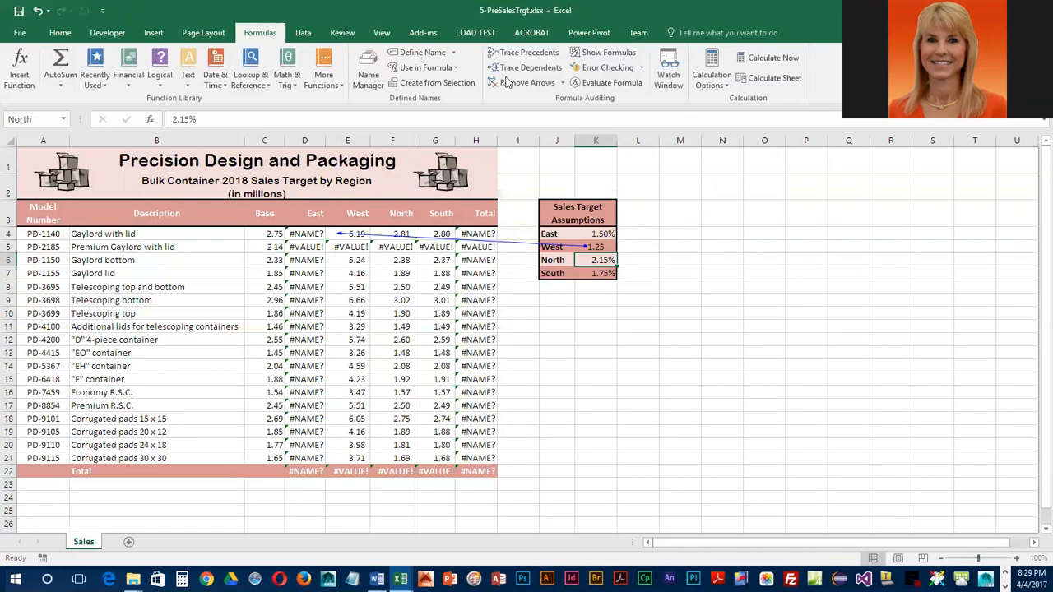
click(526, 83)
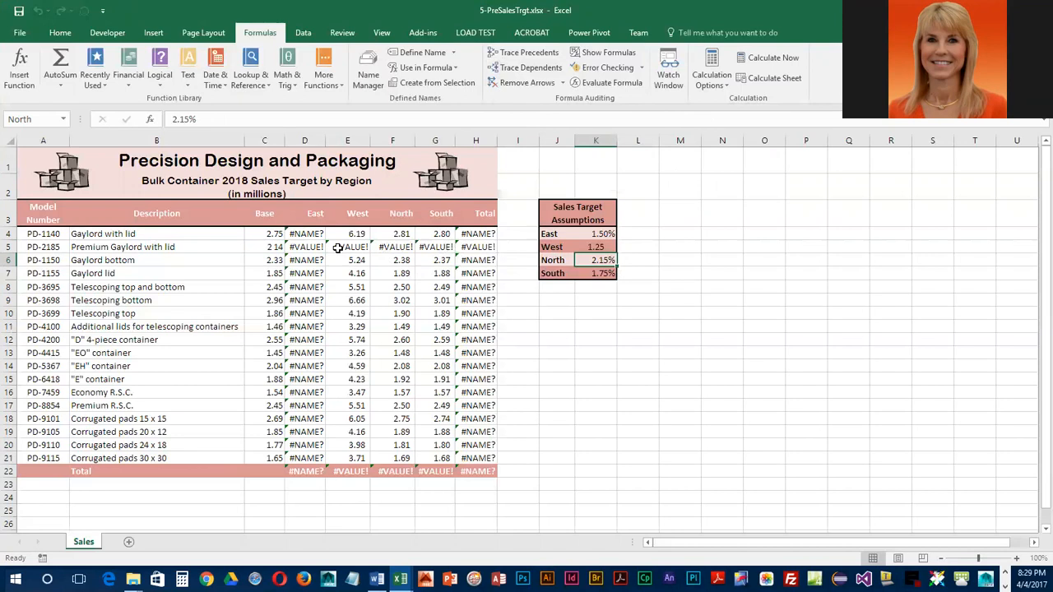
Trace the error in cell D4, the East target for Gaylord with lid.
click(300, 233)
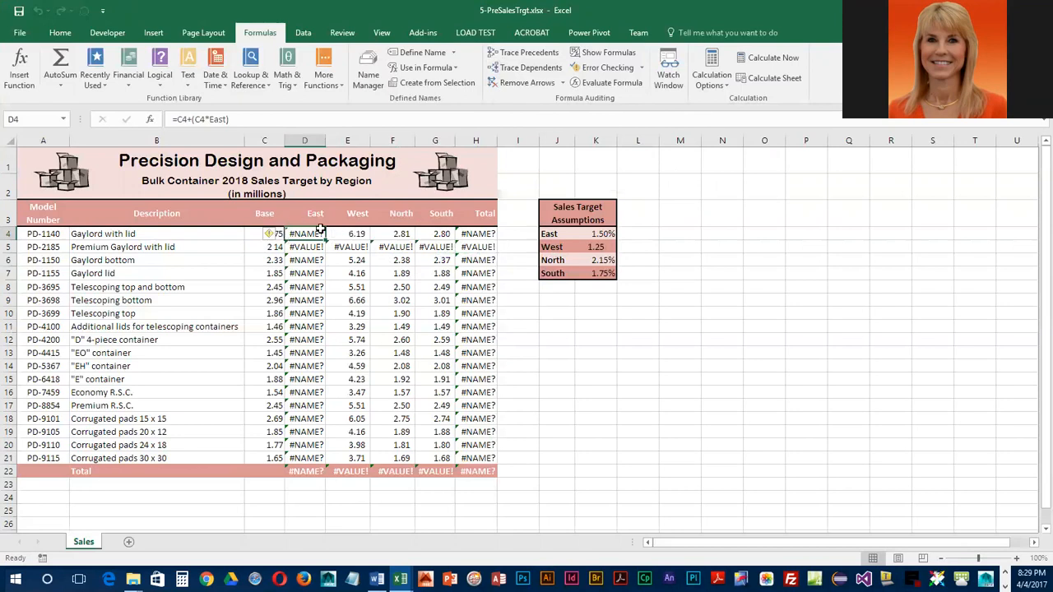
click(642, 73)
click(630, 100)
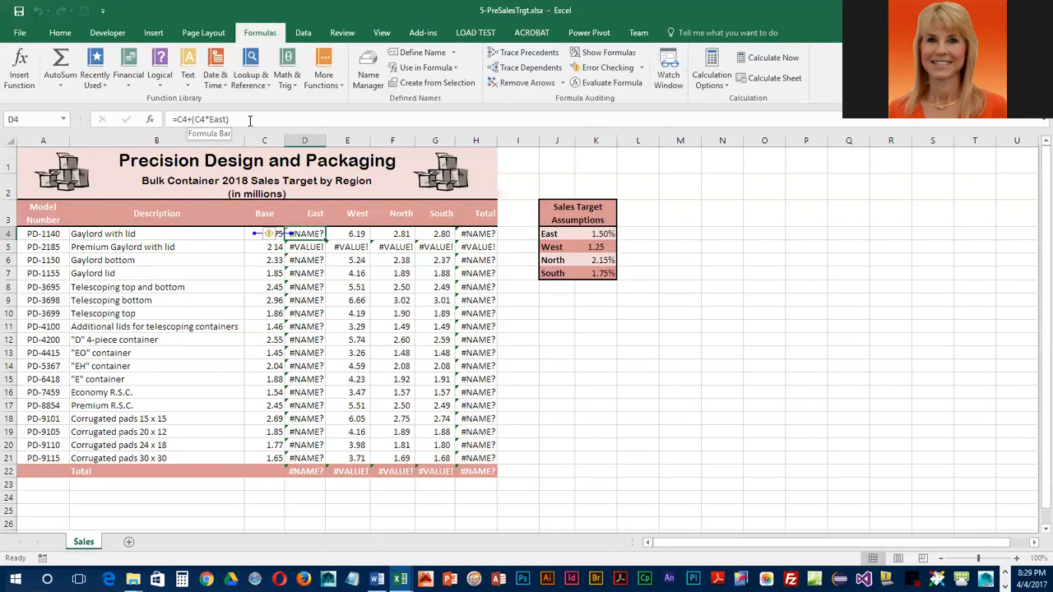
mouse_move(269, 236)
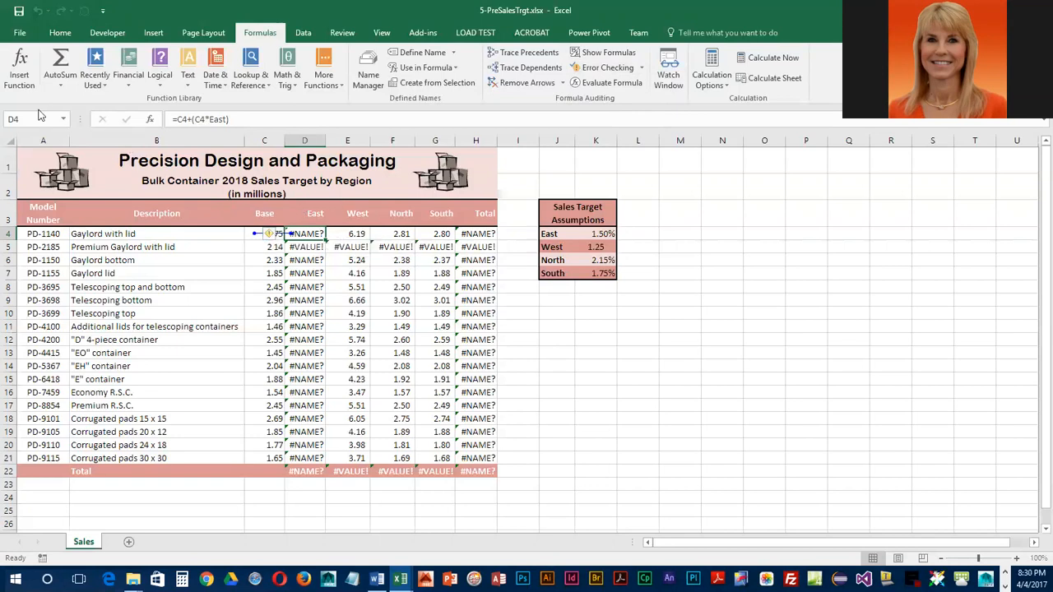
Review the workbook's defined names by going to the North, South and West cells in turn.
click(63, 119)
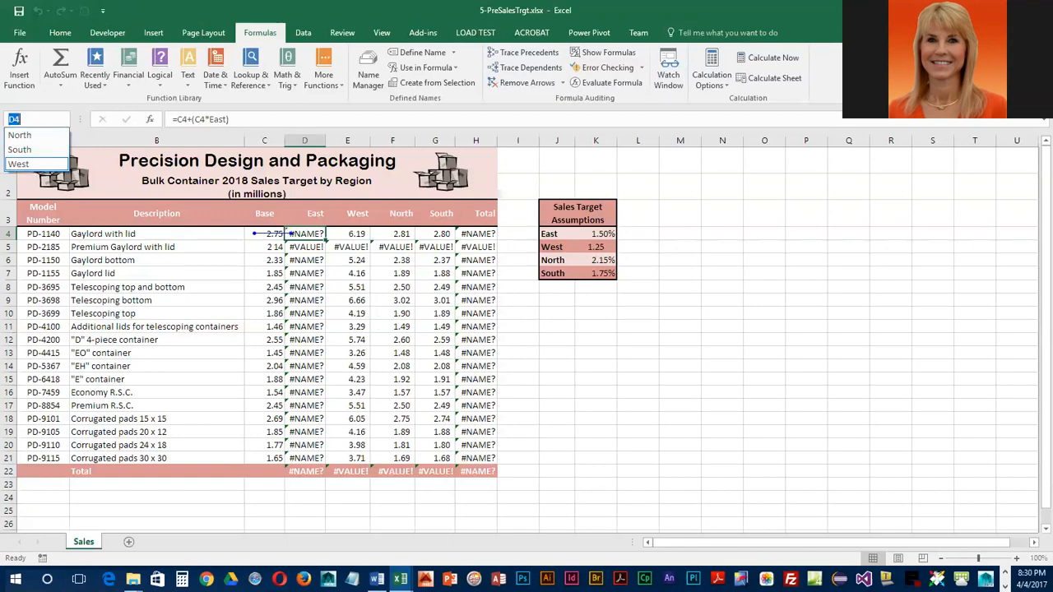
key(Escape)
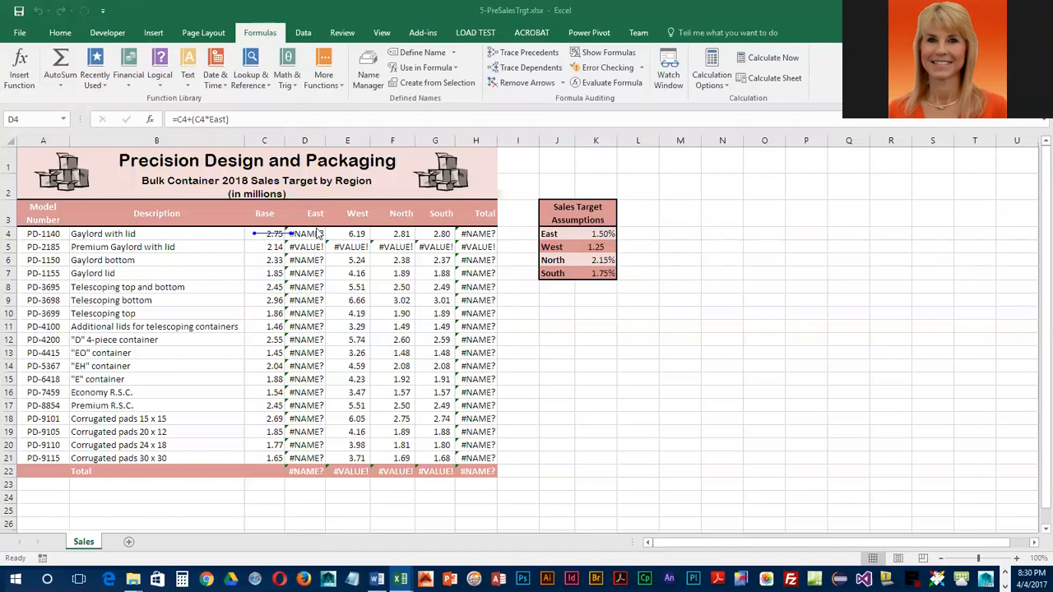
click(63, 120)
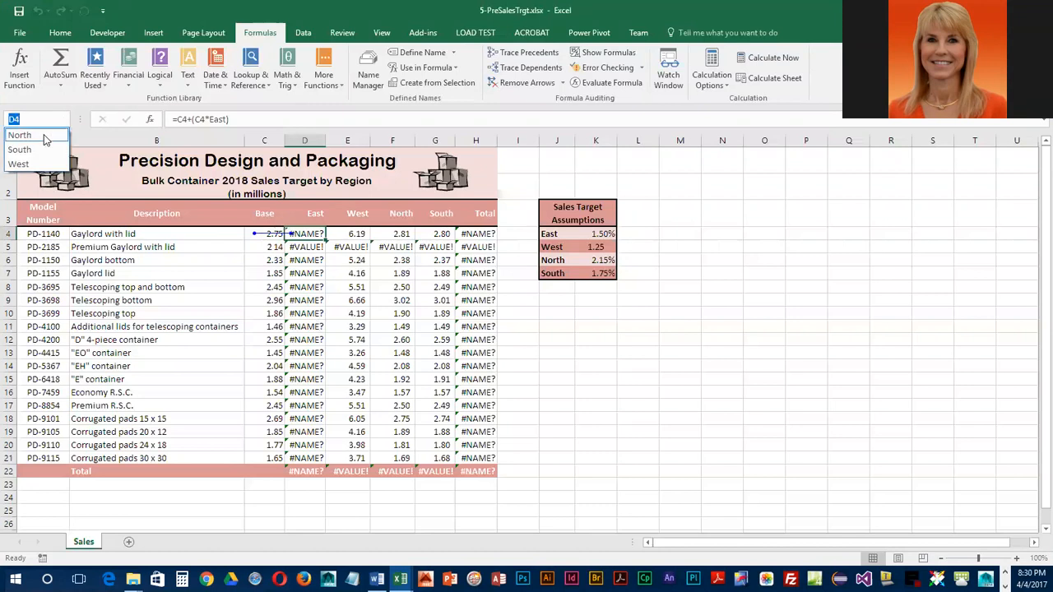
click(43, 134)
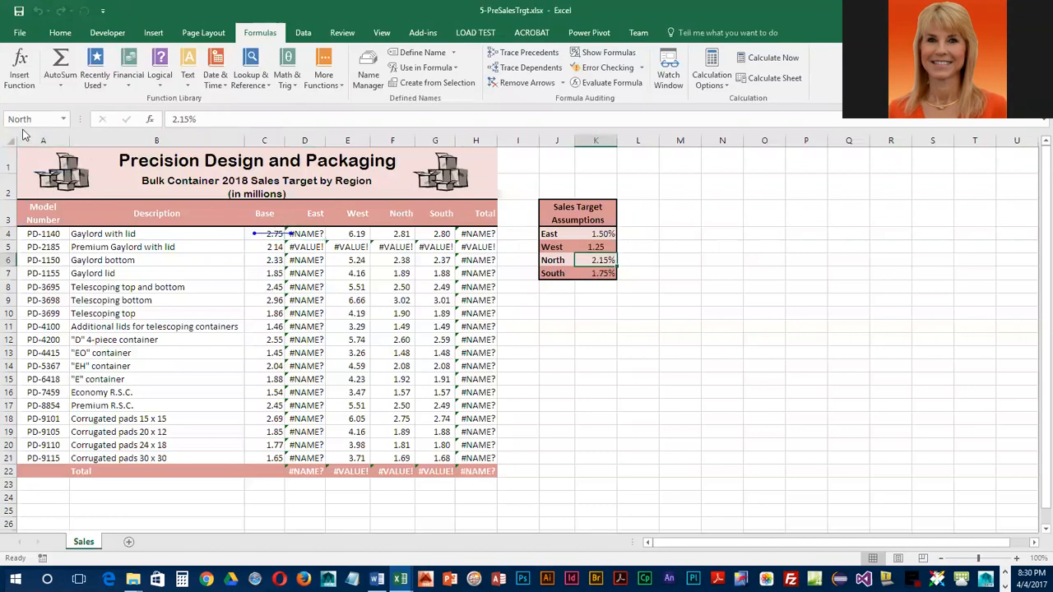
click(61, 120)
click(62, 120)
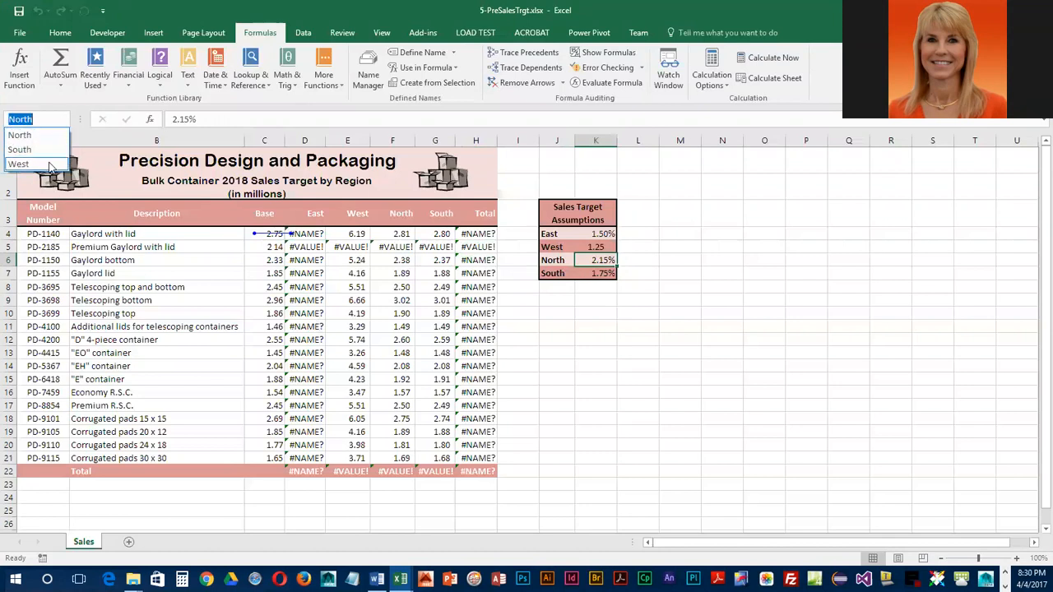
click(49, 157)
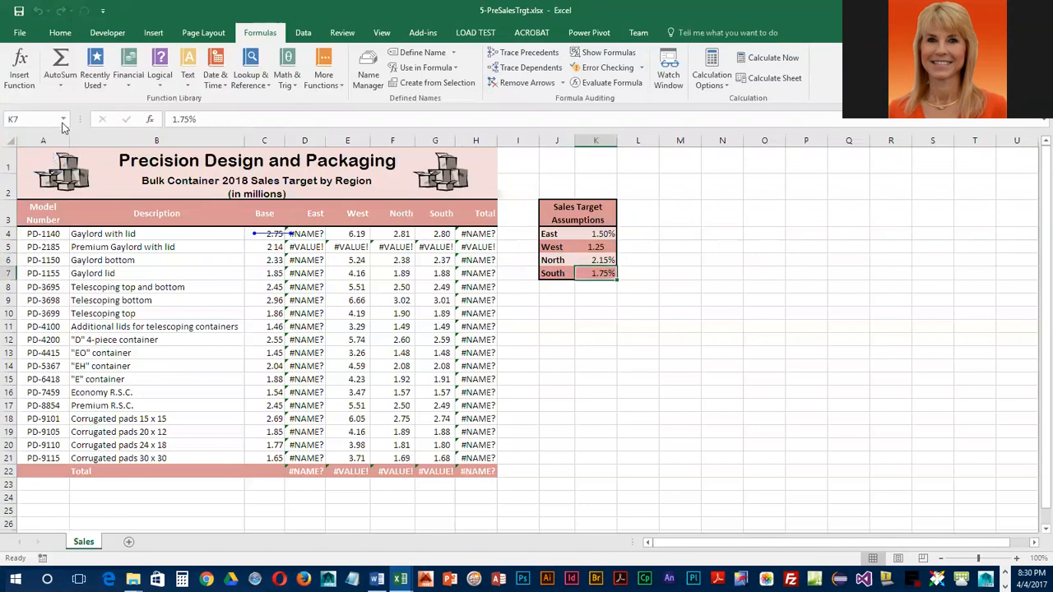
click(63, 120)
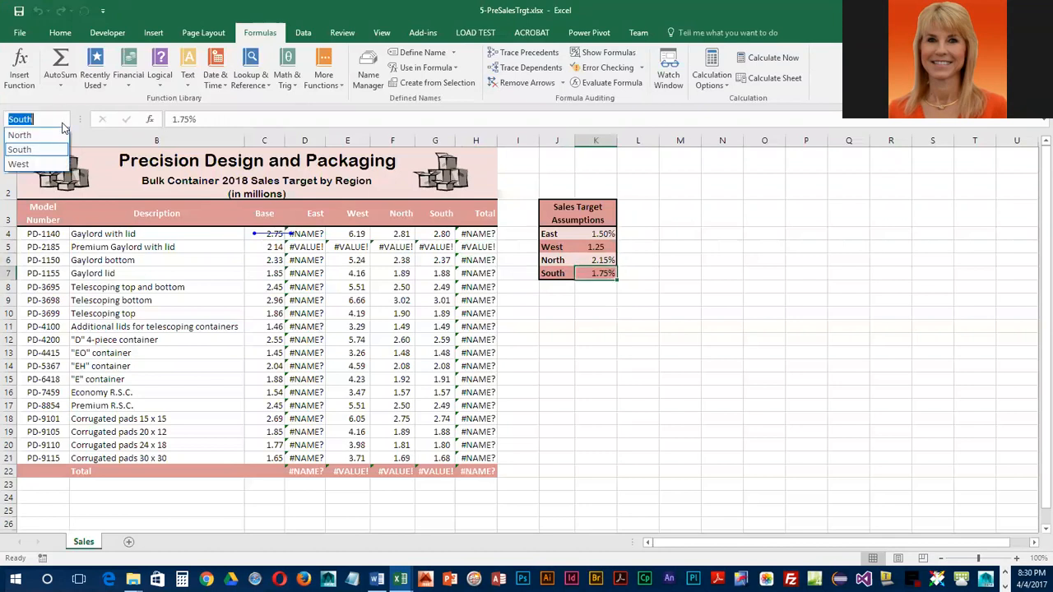
click(49, 163)
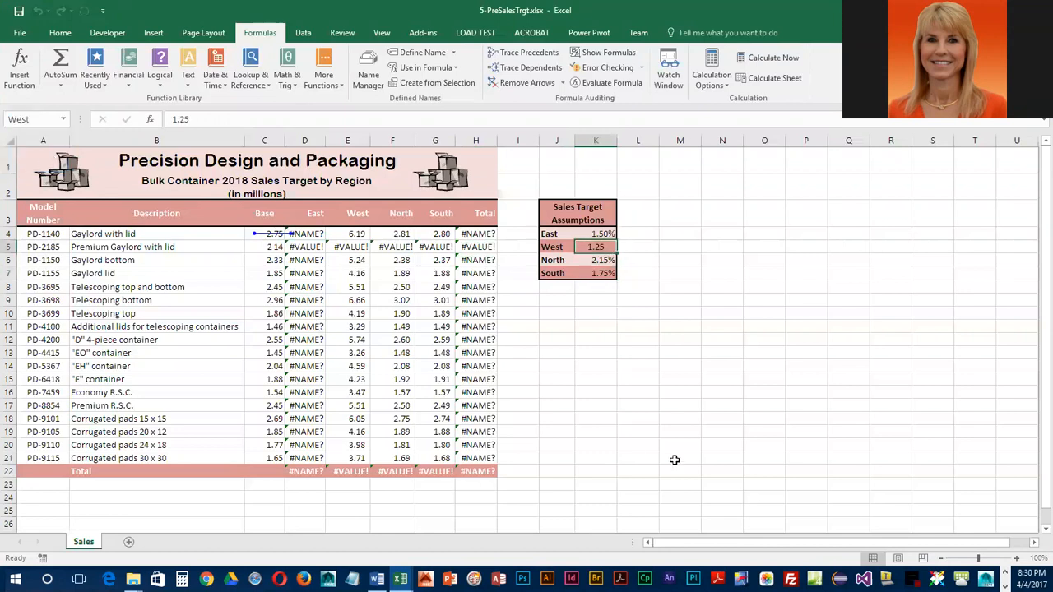
Name the East assumption cell K4 "East" so the East column formulas can refer to it.
click(598, 235)
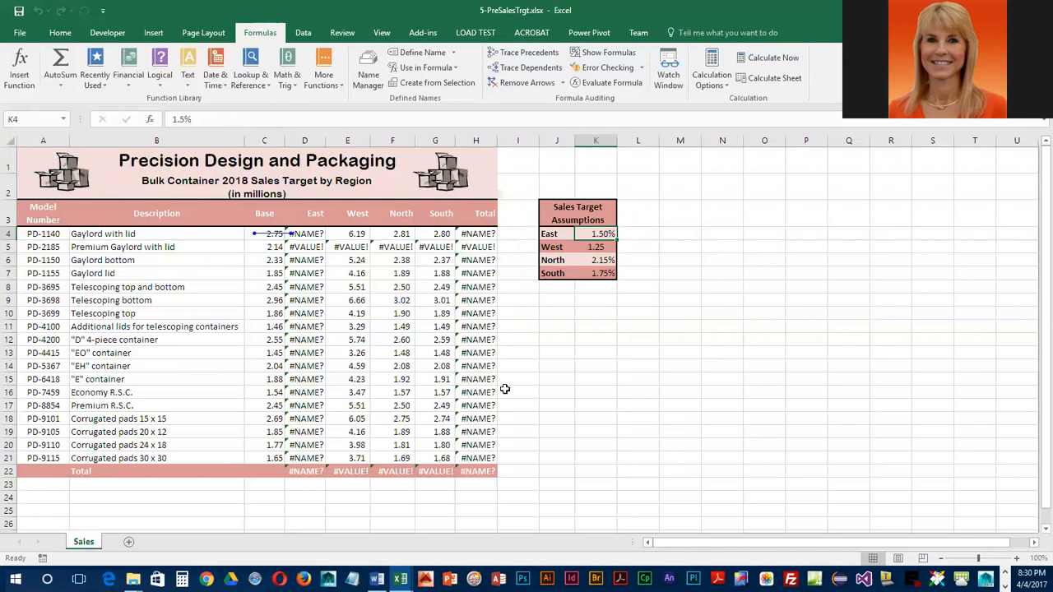
click(39, 120)
text(East)
key(Return)
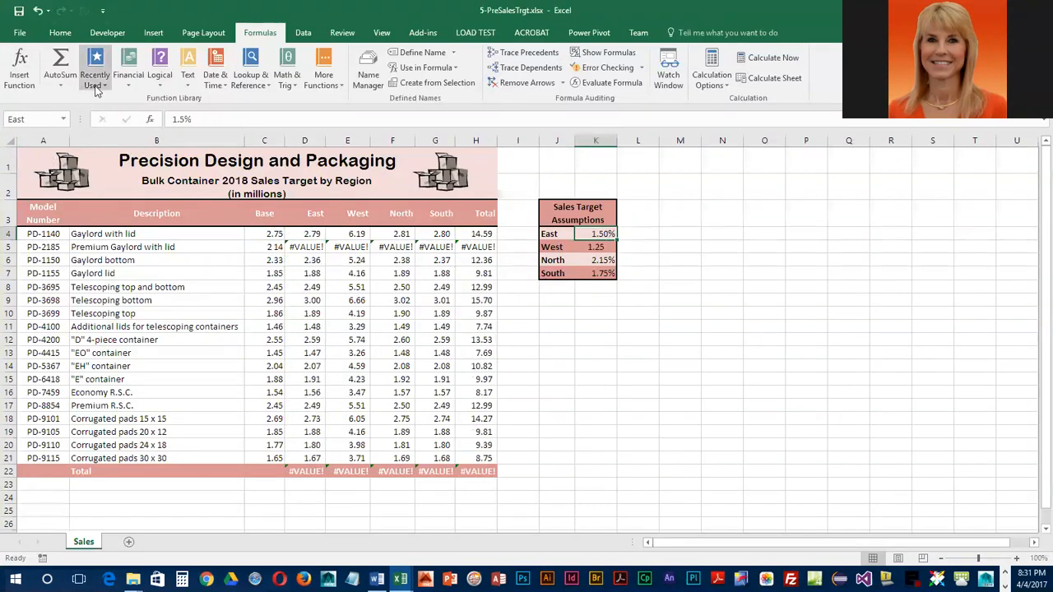
Trace the error in cell D5, and replace the error arrows with precedent arrows for the same cell.
click(306, 246)
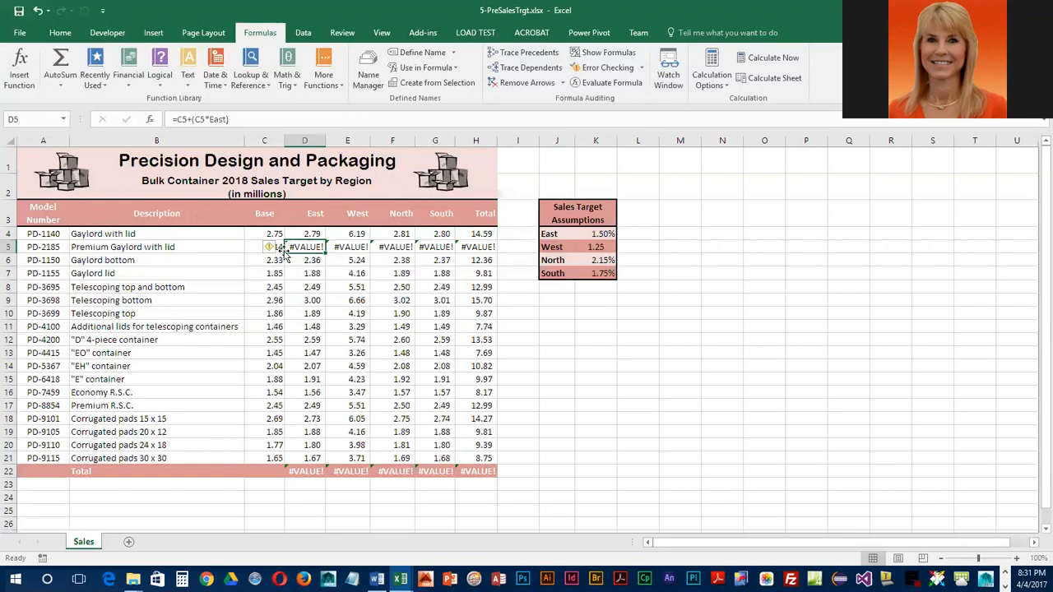
mouse_move(274, 250)
click(642, 69)
click(618, 98)
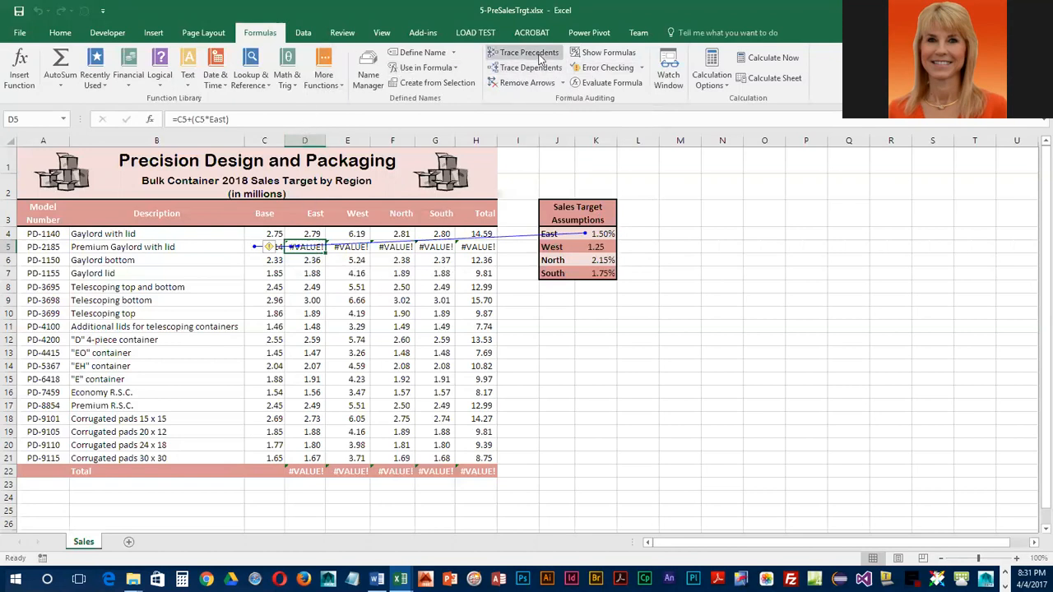
click(534, 85)
click(527, 56)
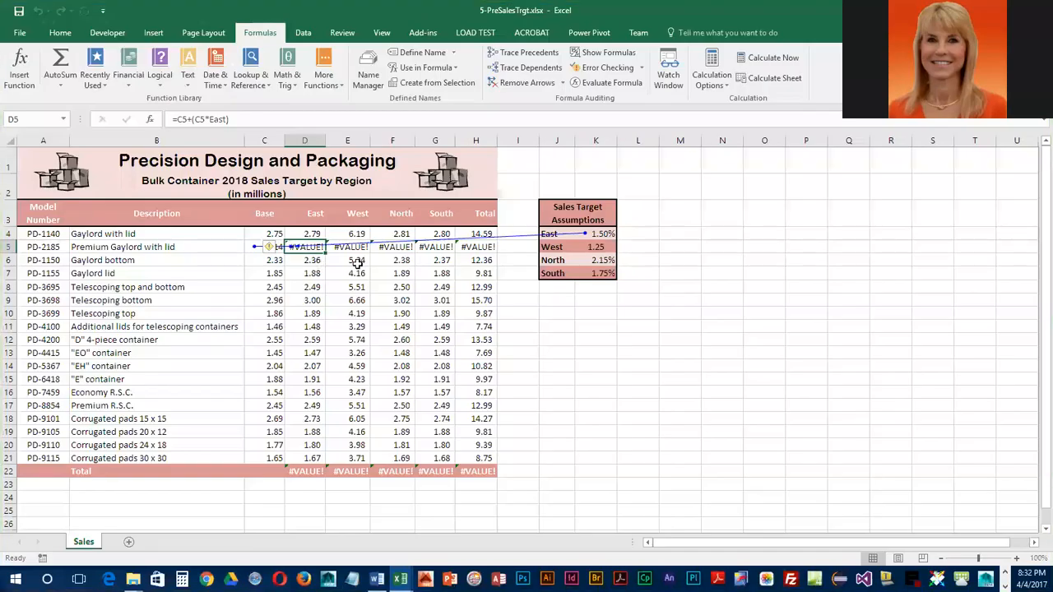
Correct the base value for Premium Gaylord with lid in C5 to 2.14, using a decimal point instead of the space.
click(252, 247)
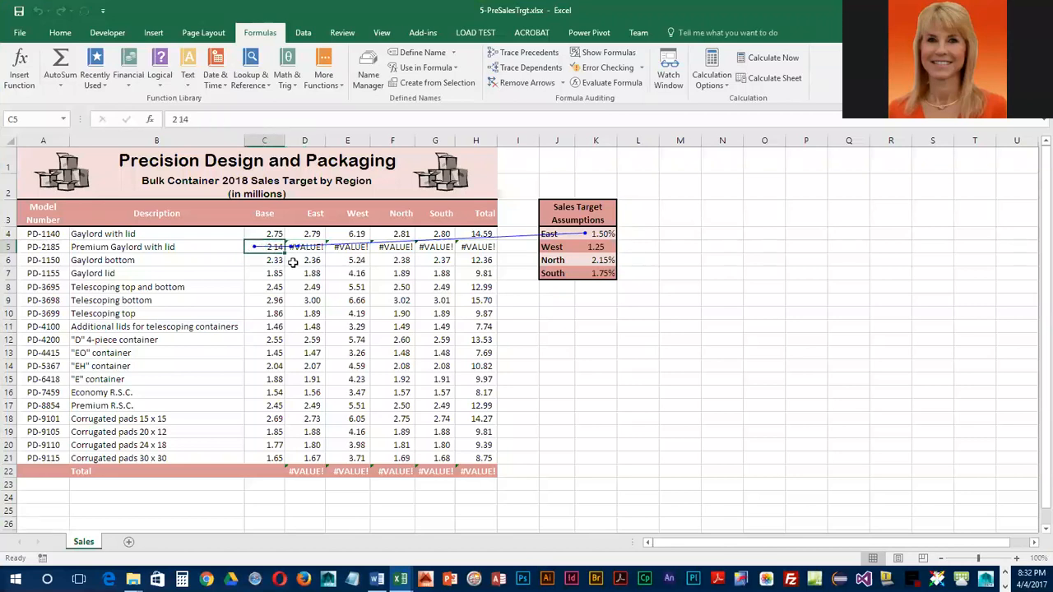
click(176, 120)
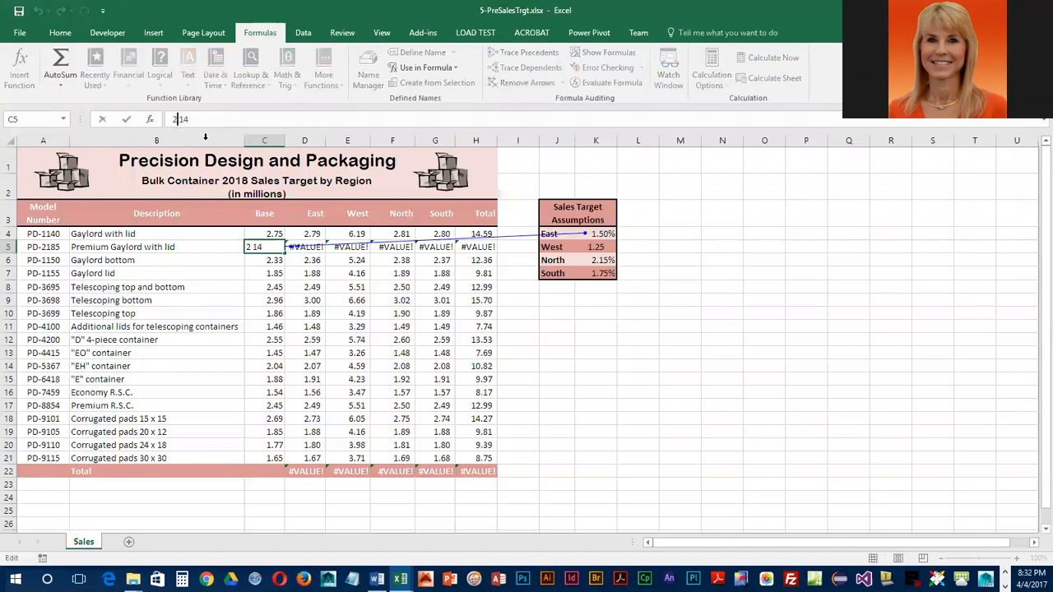
key(Delete)
text(.)
key(Return)
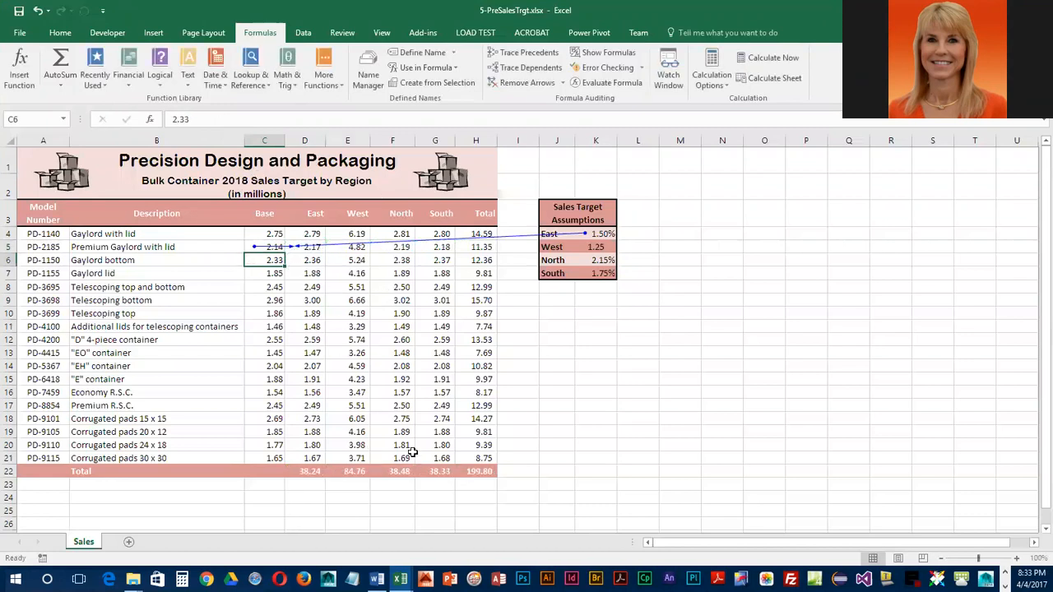
Remove the tracer arrows from the Sales sheet and save the workbook.
click(522, 83)
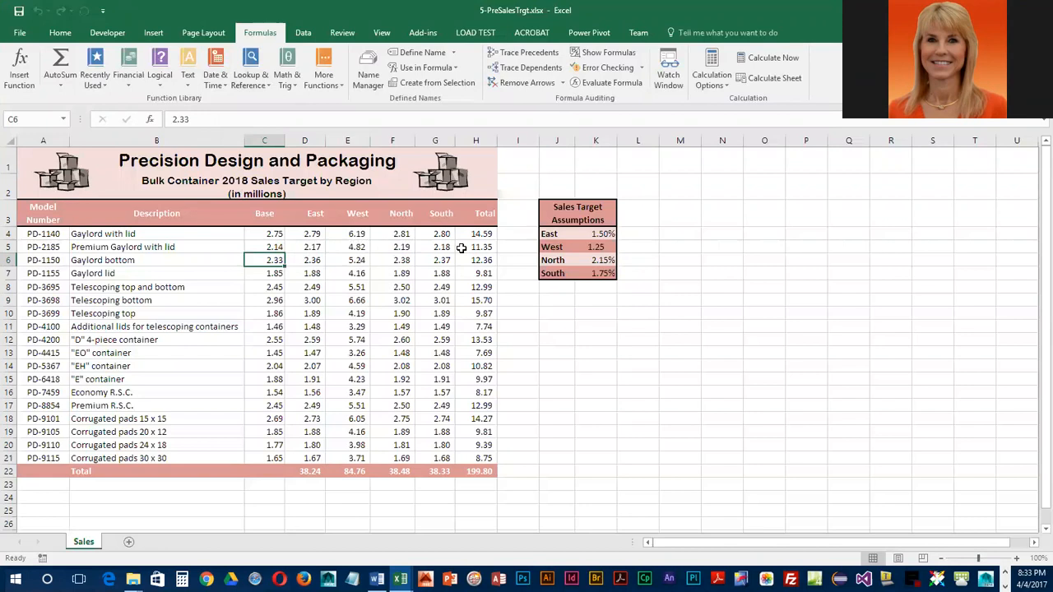
click(18, 11)
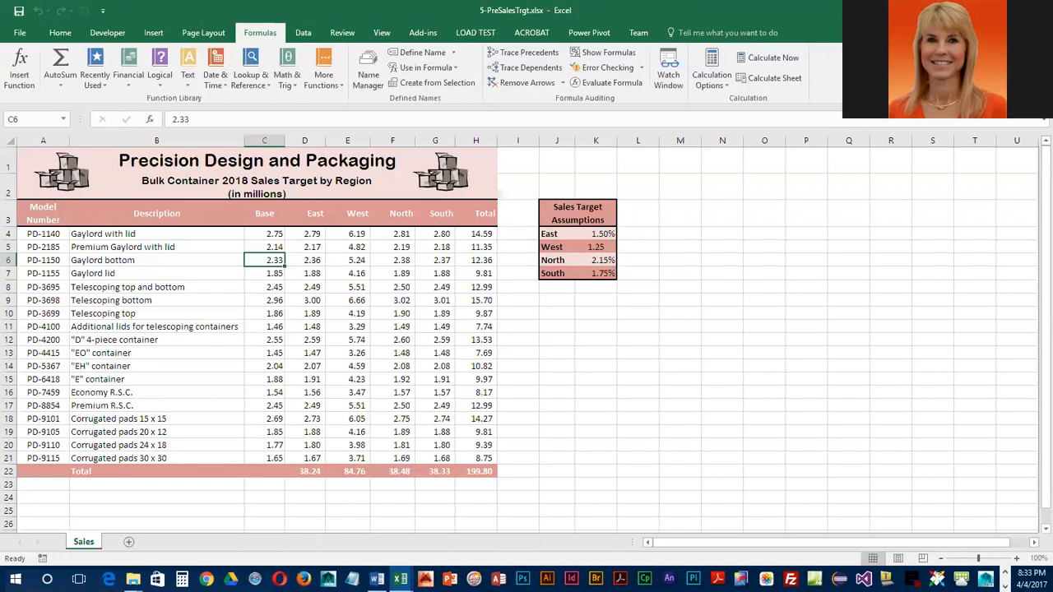